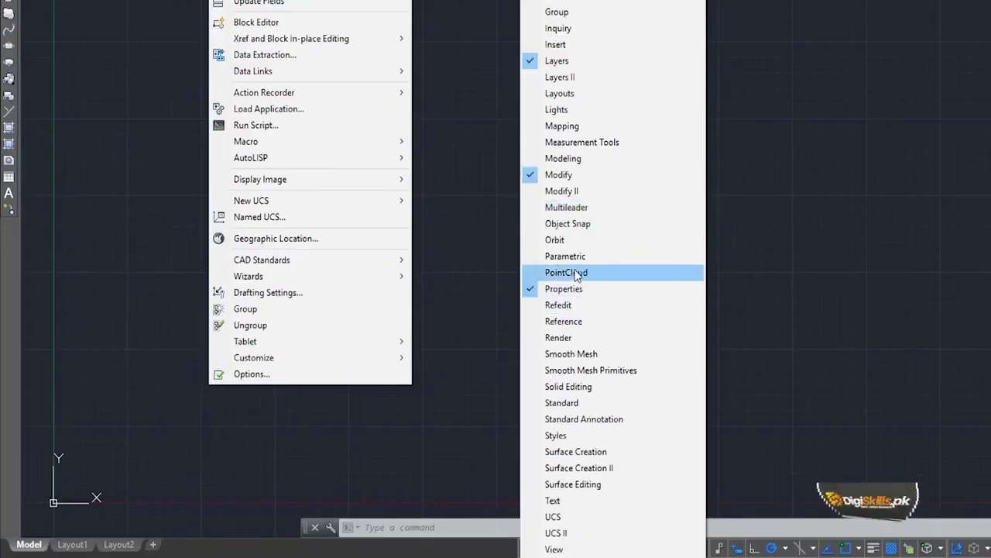
Display the Standard and Styles toolbars from the AutoCAD toolbar set.
click(563, 409)
click(192, 22)
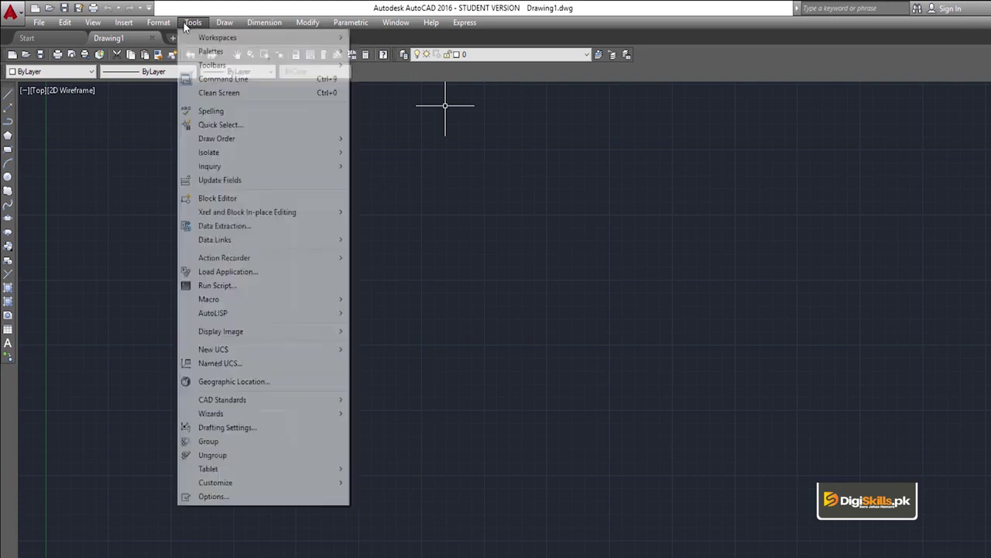
mouse_move(312, 67)
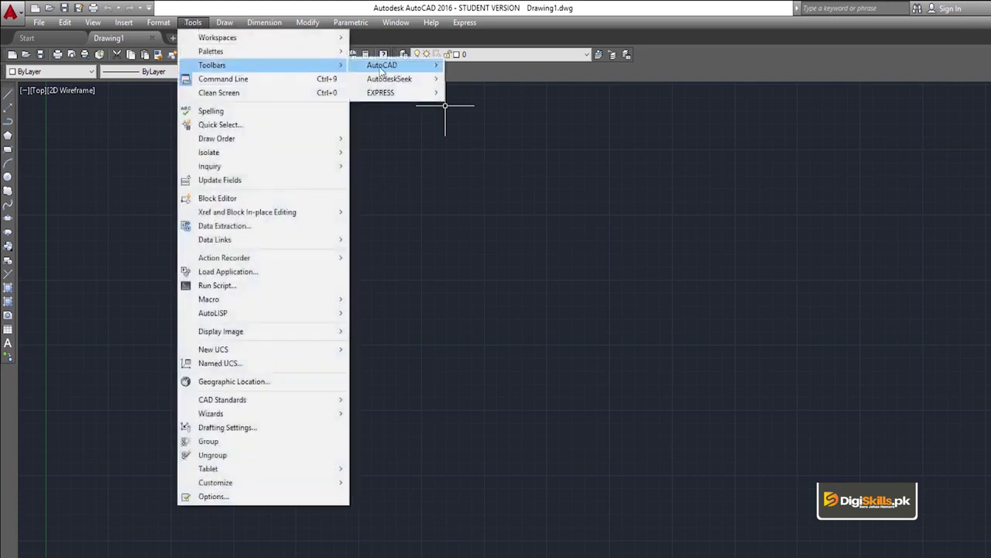
mouse_move(401, 69)
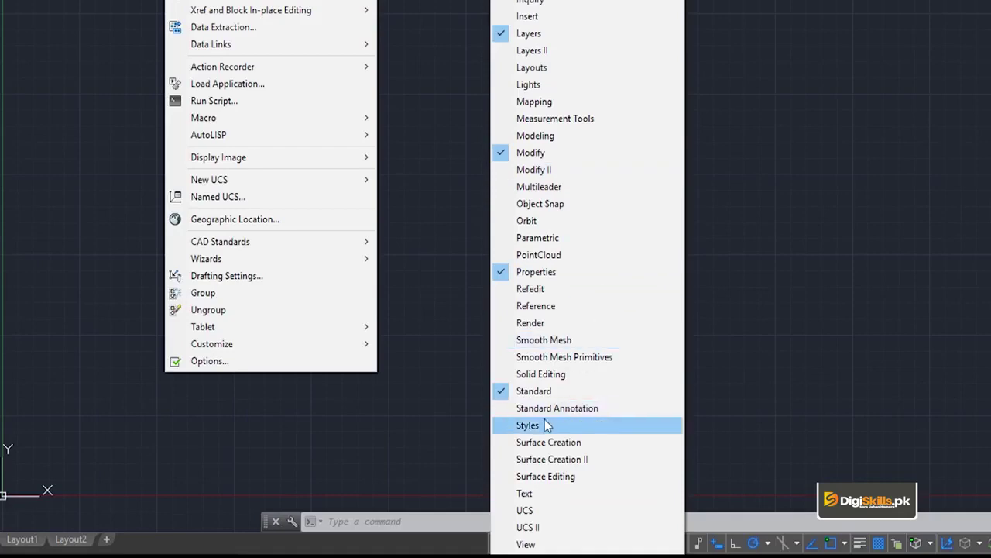
click(546, 425)
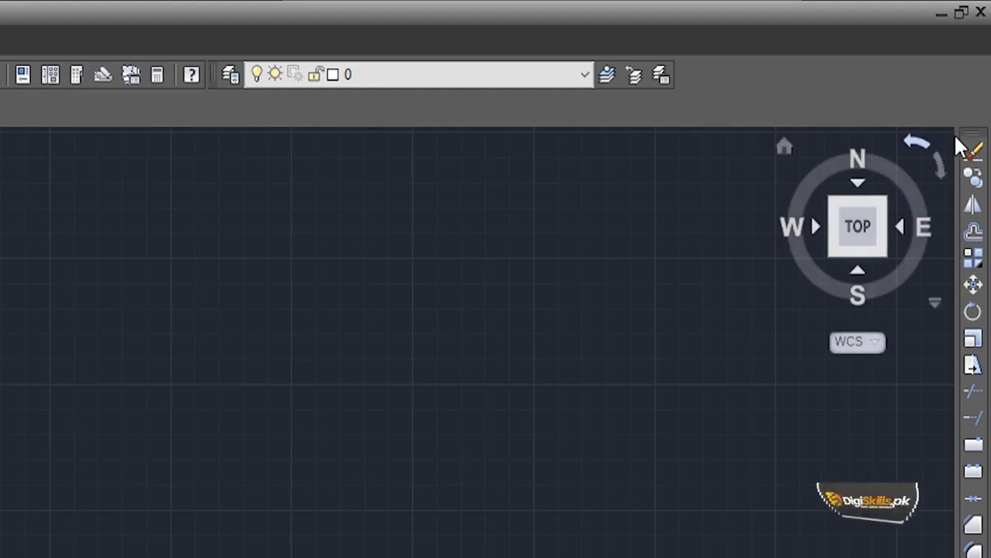
Dock the Draw Order and Modify toolbars horizontally above the drawing area, side by side after the Properties toolbar.
drag(980, 144, 900, 151)
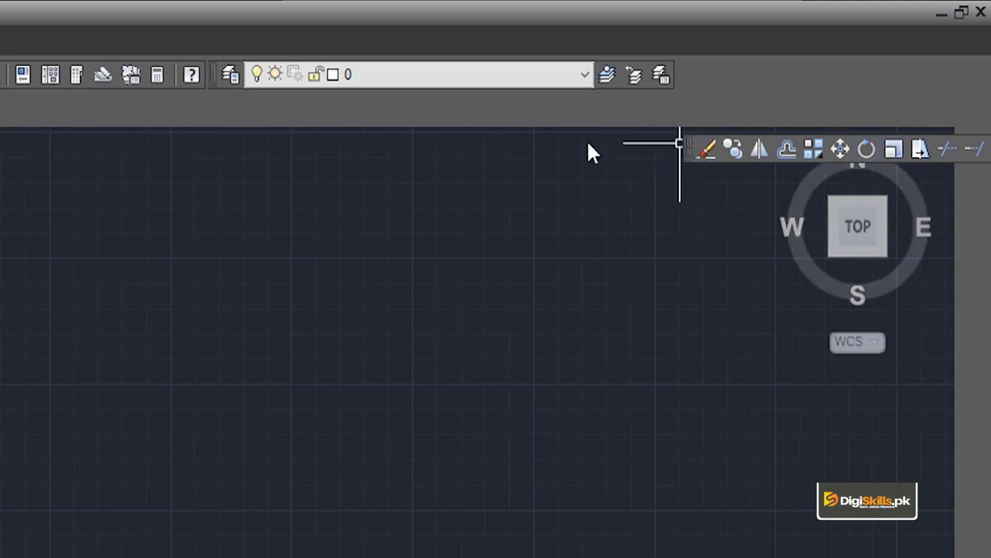
drag(686, 149, 676, 141)
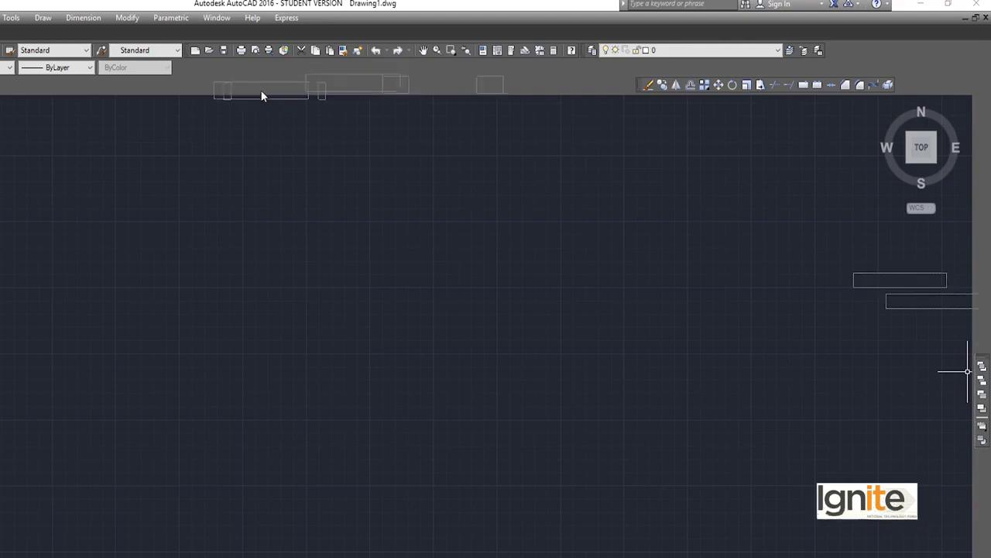
drag(243, 78, 245, 80)
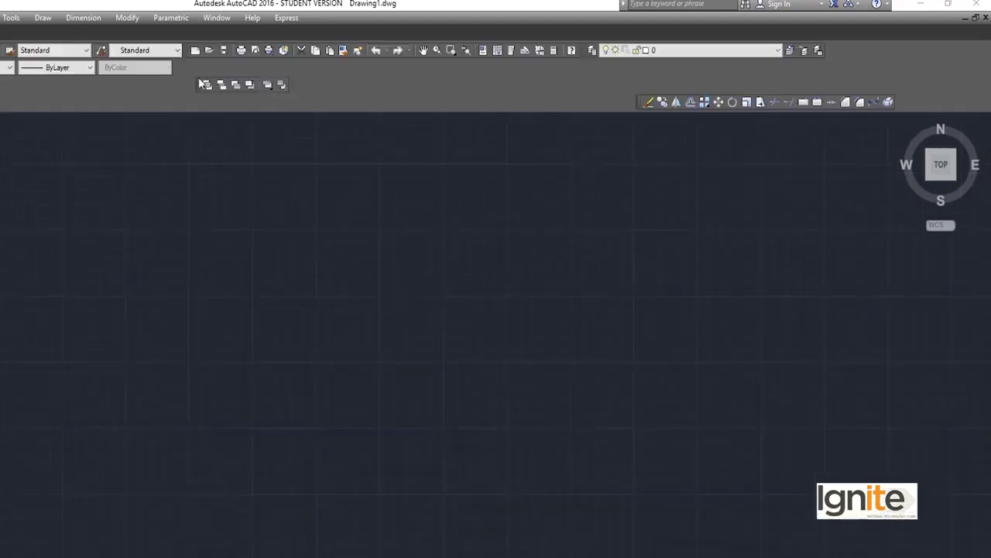
drag(184, 64, 186, 67)
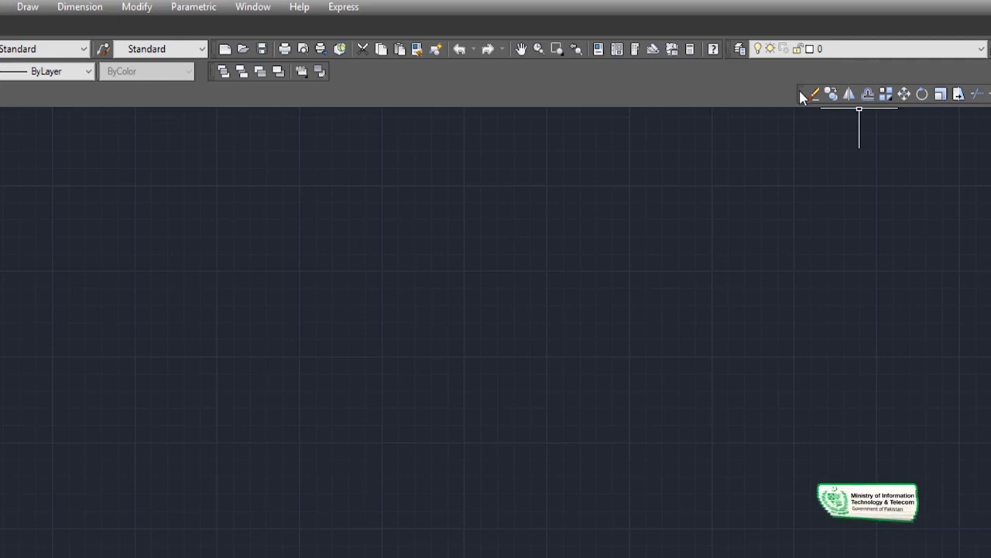
drag(334, 67, 336, 68)
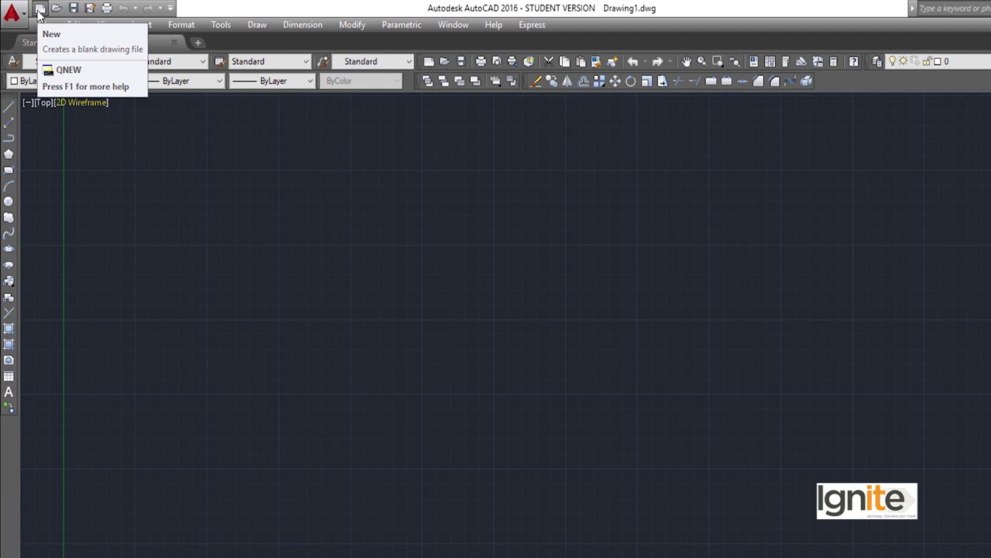
Create a new drawing from the acad template.
click(39, 9)
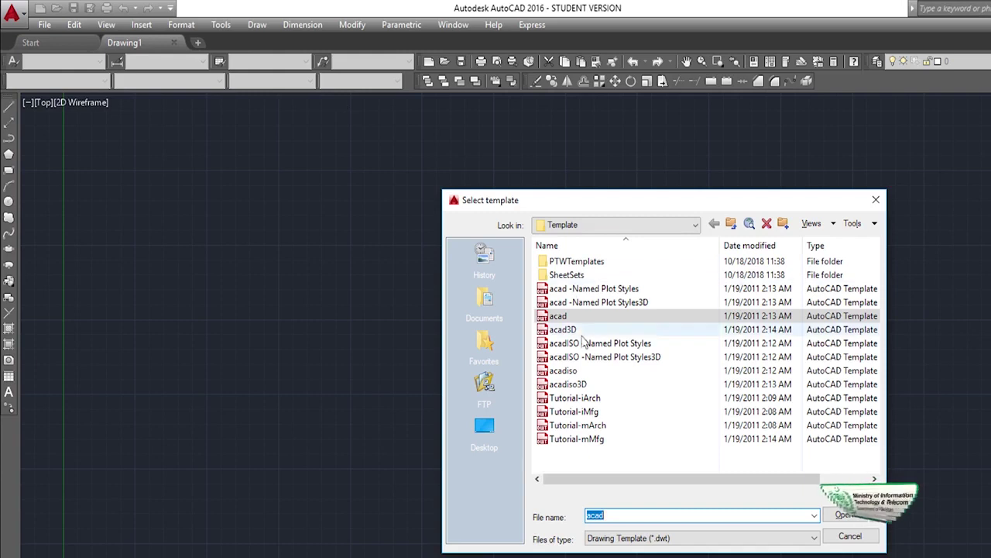
click(876, 199)
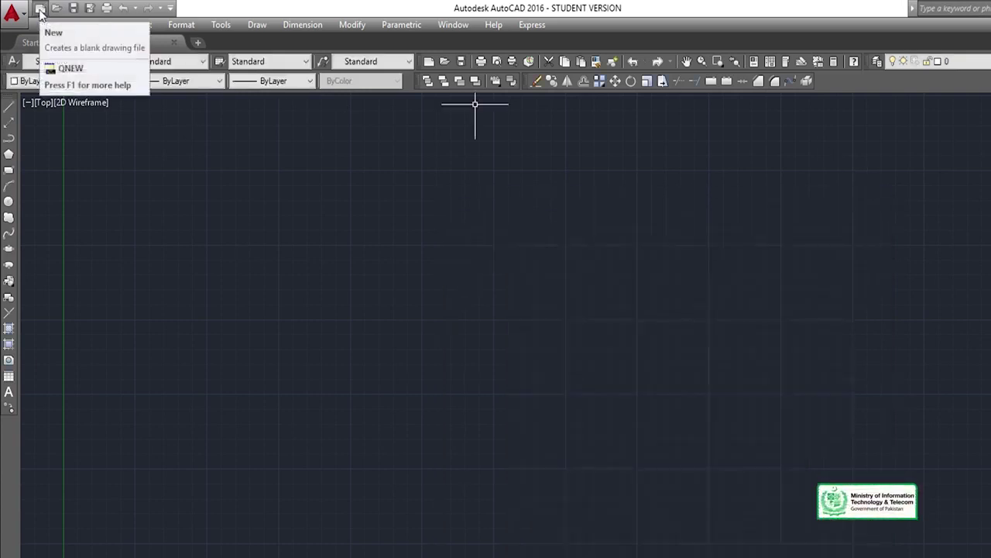
click(40, 10)
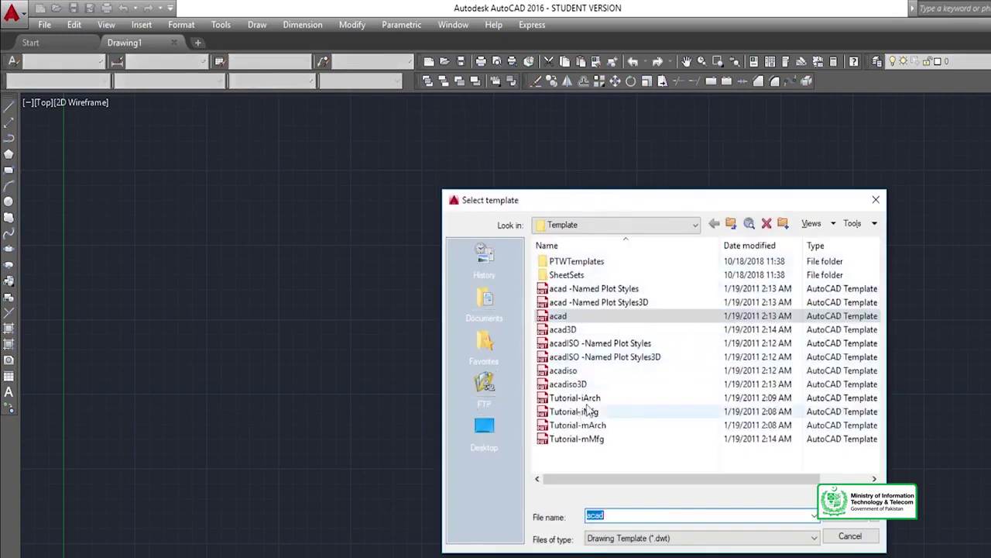
double_click(554, 318)
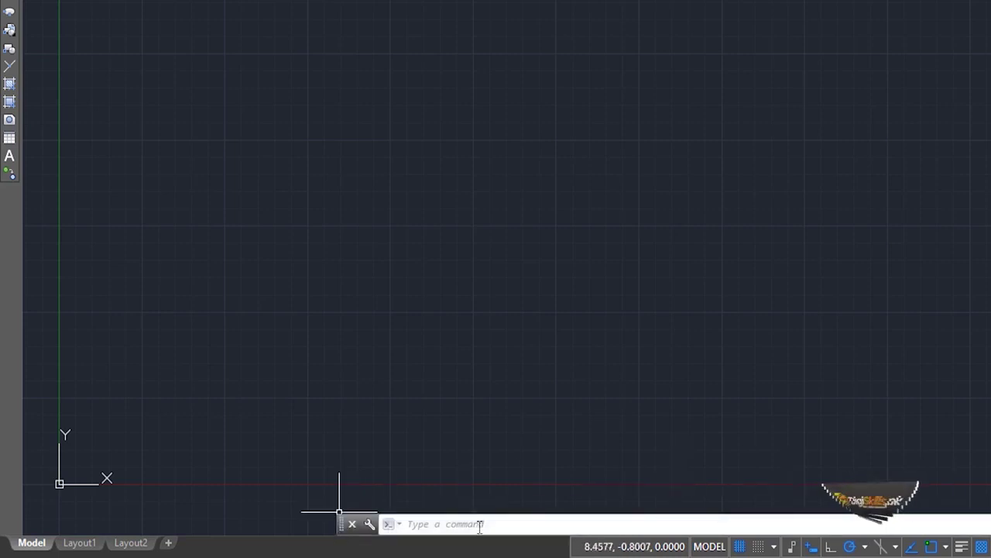
Close the Command Line window and bring it back, twice in a row.
key(ctrl+9)
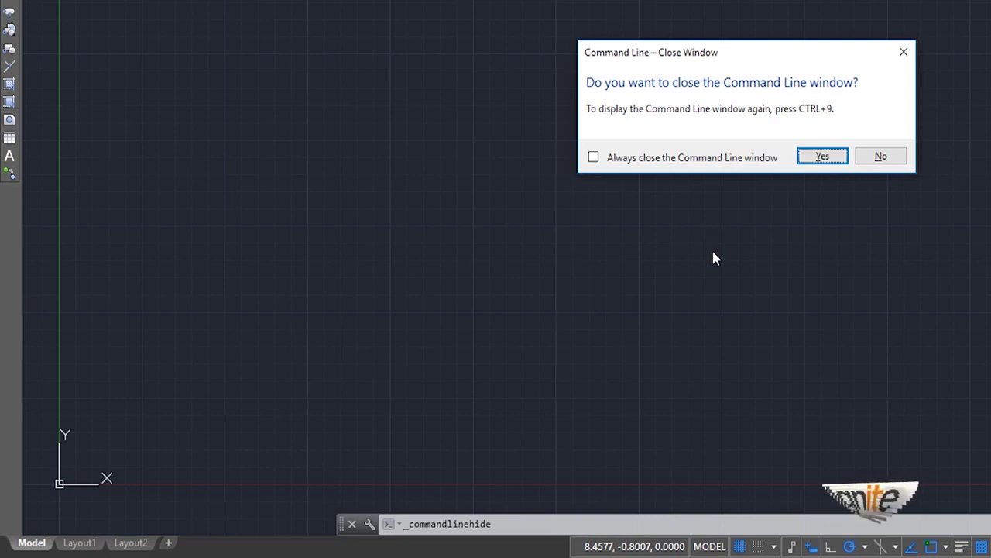
click(822, 157)
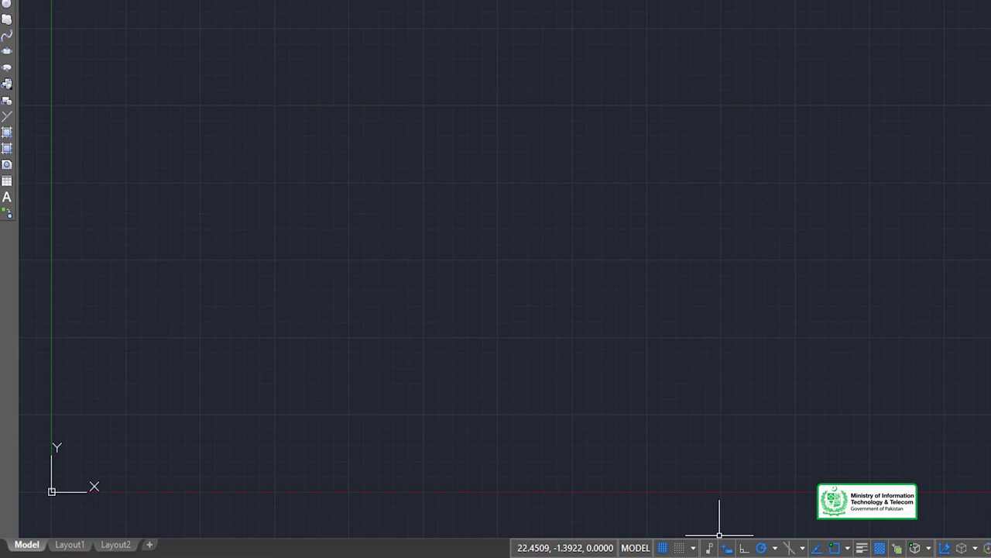
key(ctrl+9)
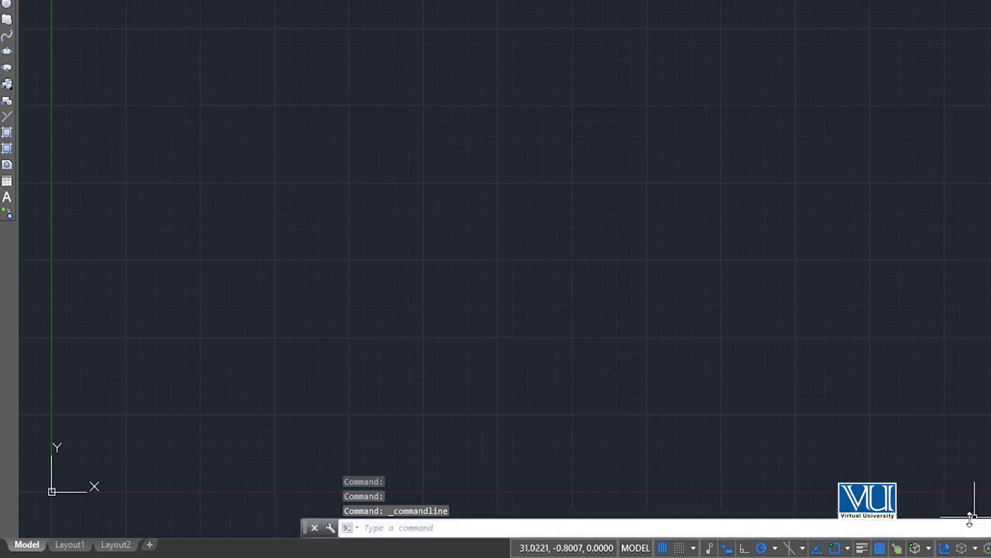
click(313, 528)
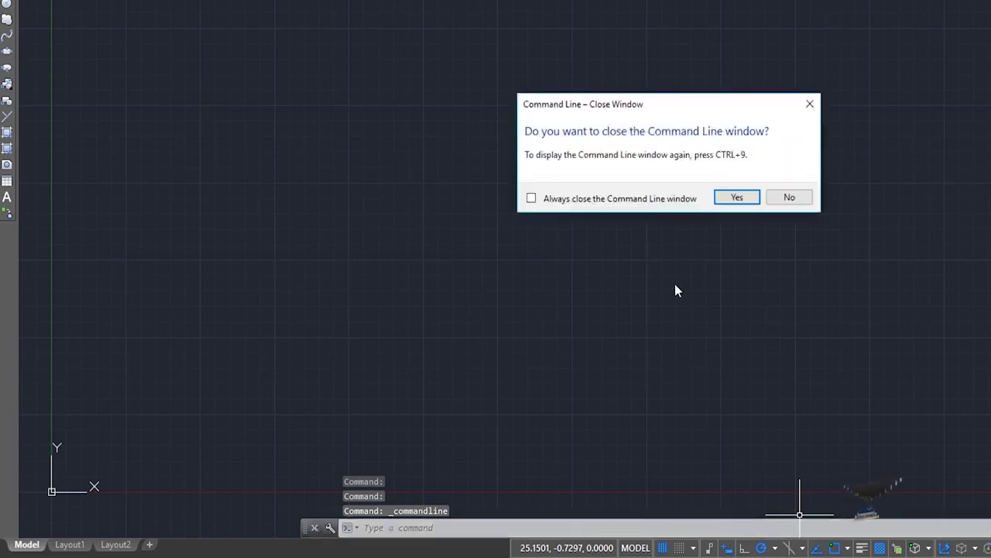
click(735, 197)
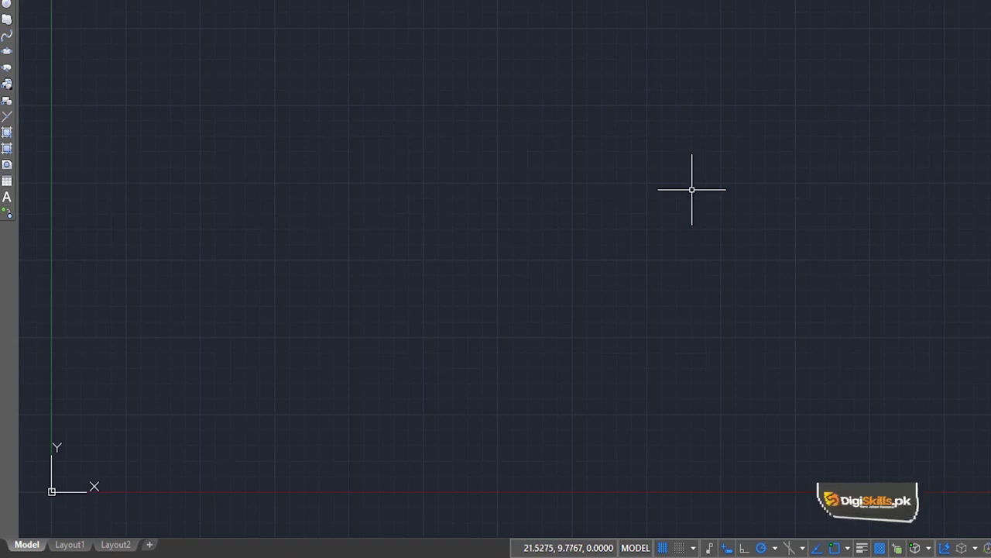
key(ctrl+9)
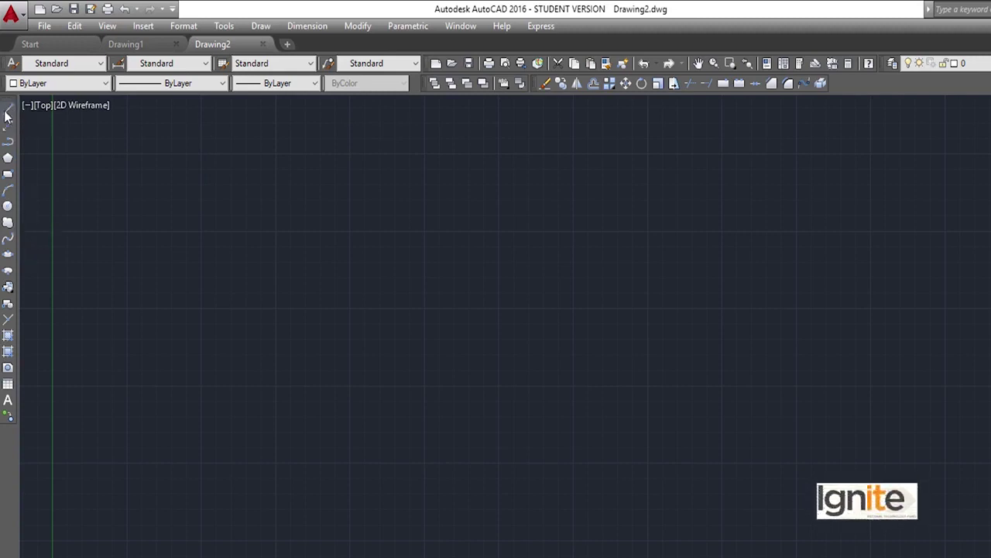
Draw two separate horizontal lines across the drawing area, with the slightly shorter one above the longer one.
click(7, 113)
click(184, 303)
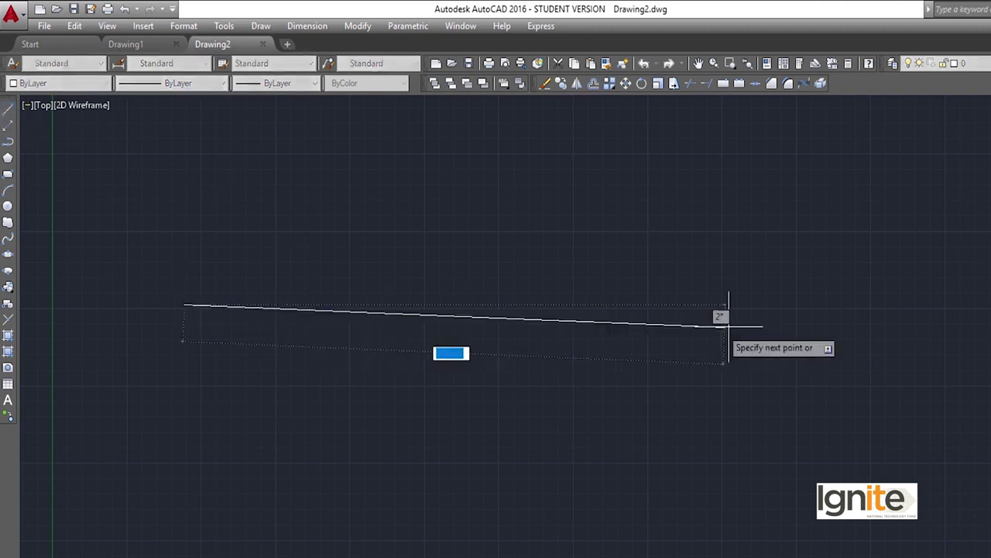
click(821, 298)
key(Return)
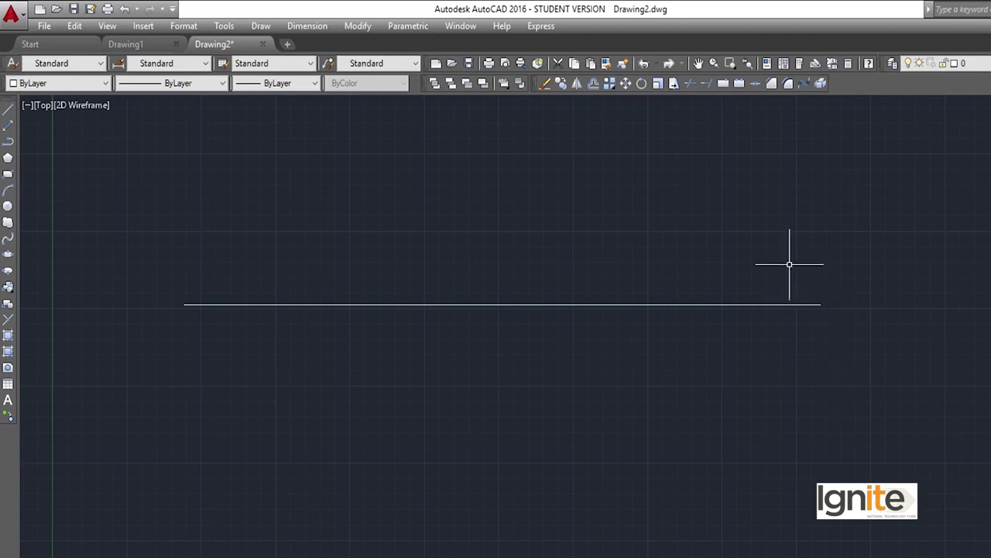
click(10, 113)
click(206, 257)
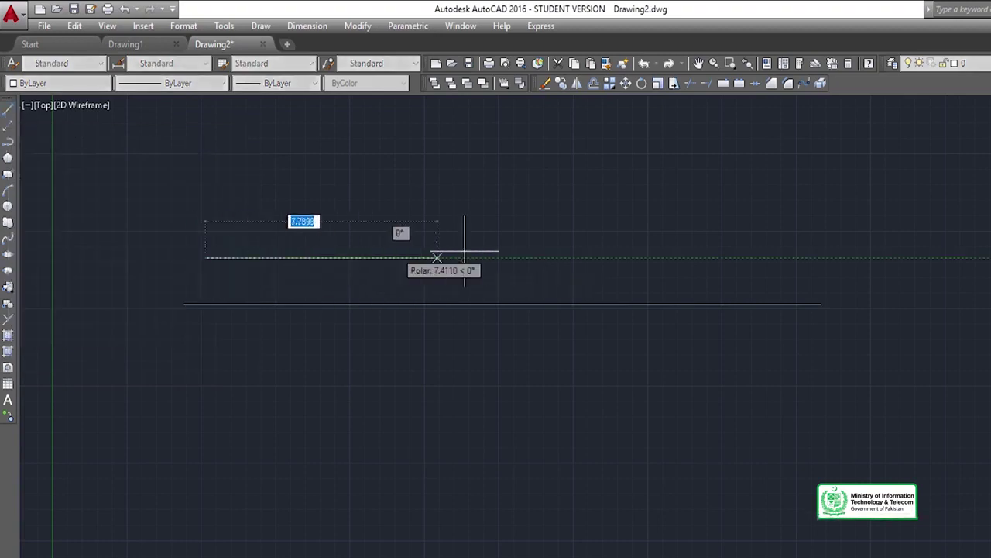
click(801, 257)
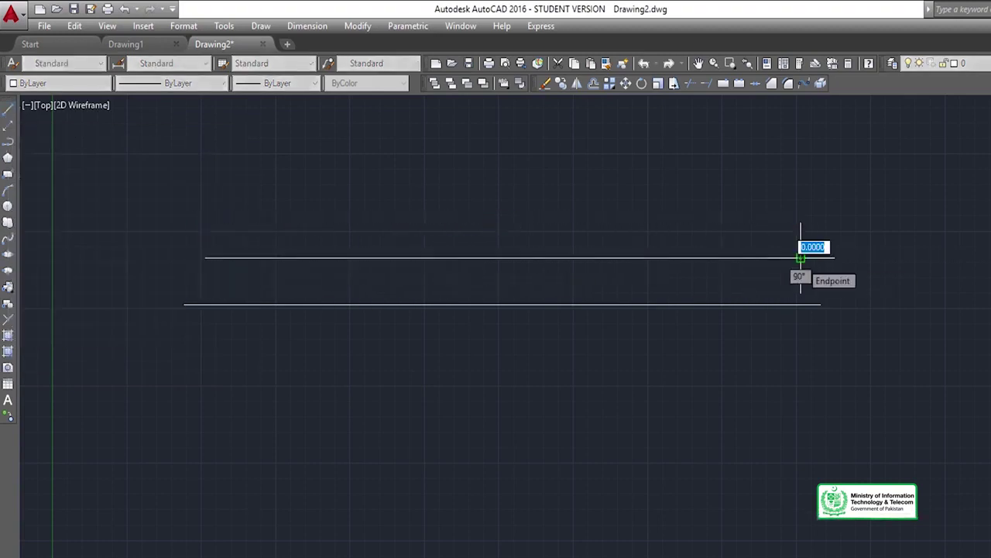
key(Escape)
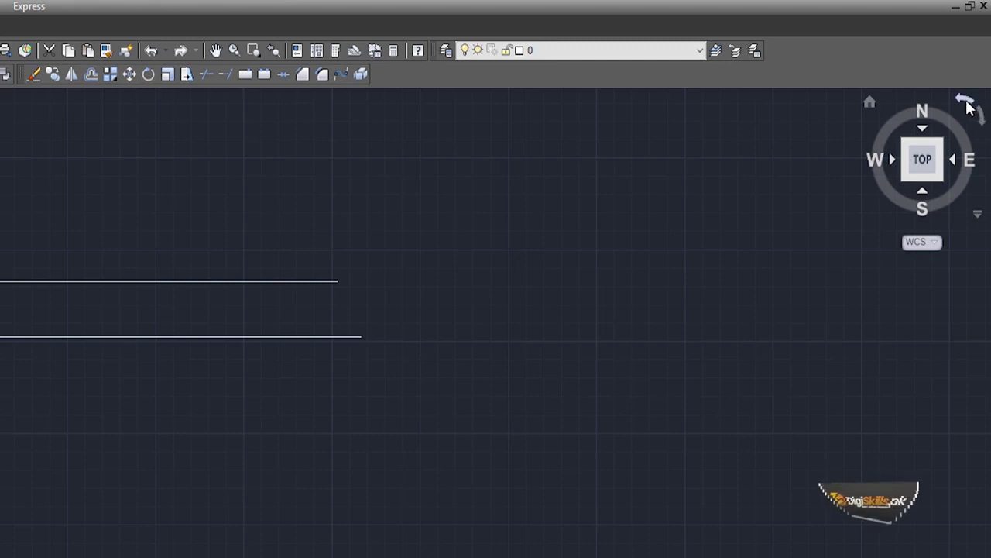
Rotate the top view in 90° turns with the ViewCube, ending with north facing up.
click(982, 120)
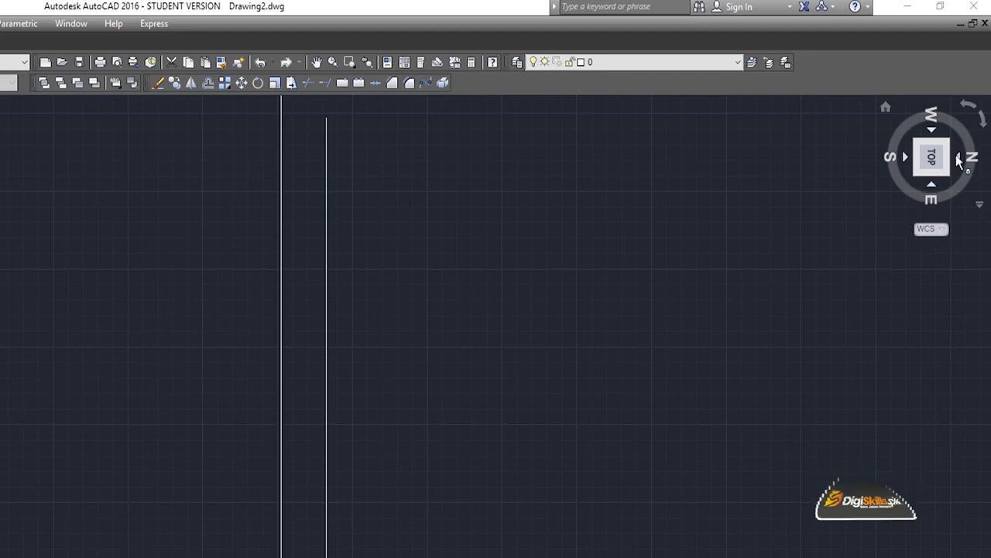
click(982, 121)
click(983, 121)
click(982, 122)
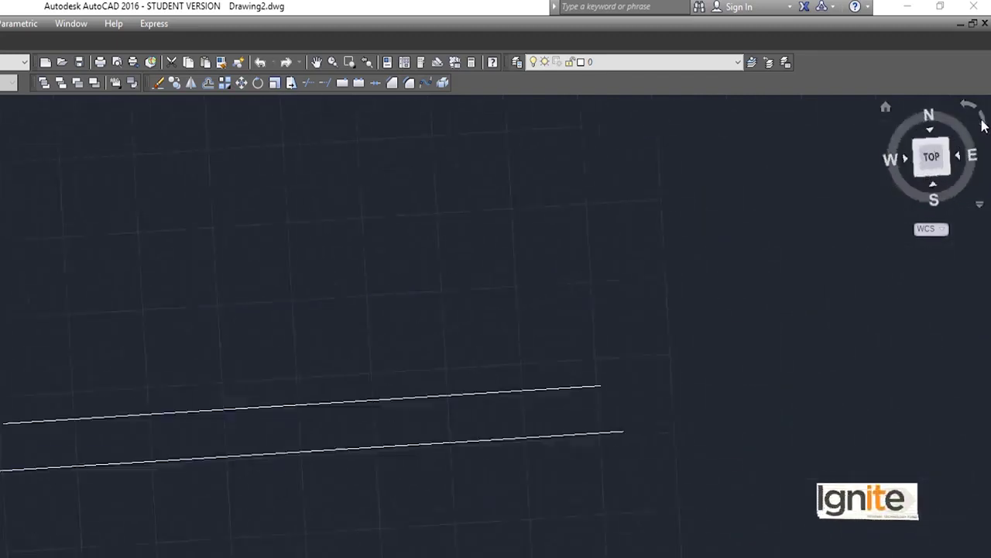
click(982, 122)
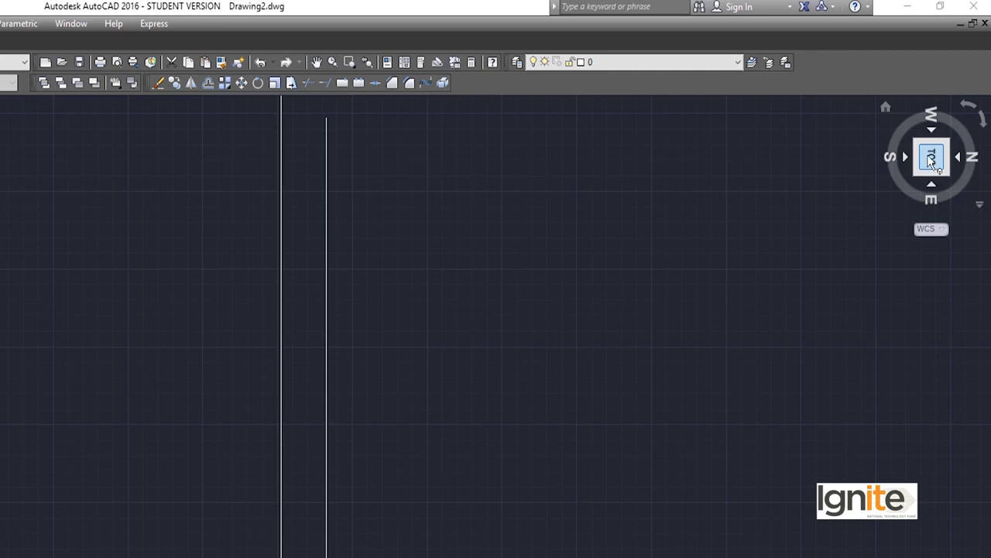
click(970, 109)
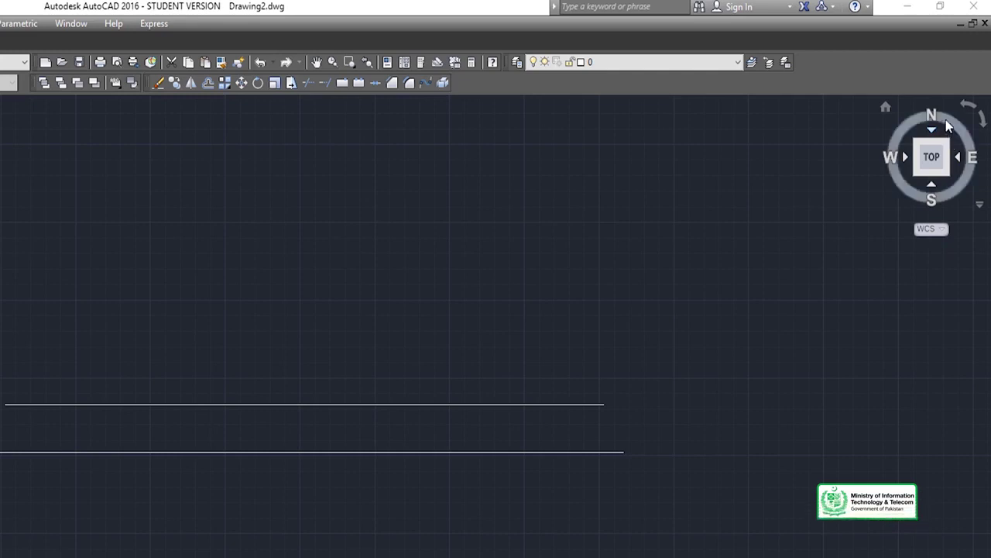
Use the ViewCube to view the drawing from the right and adjacent sides, and return to the north-up top view.
click(958, 159)
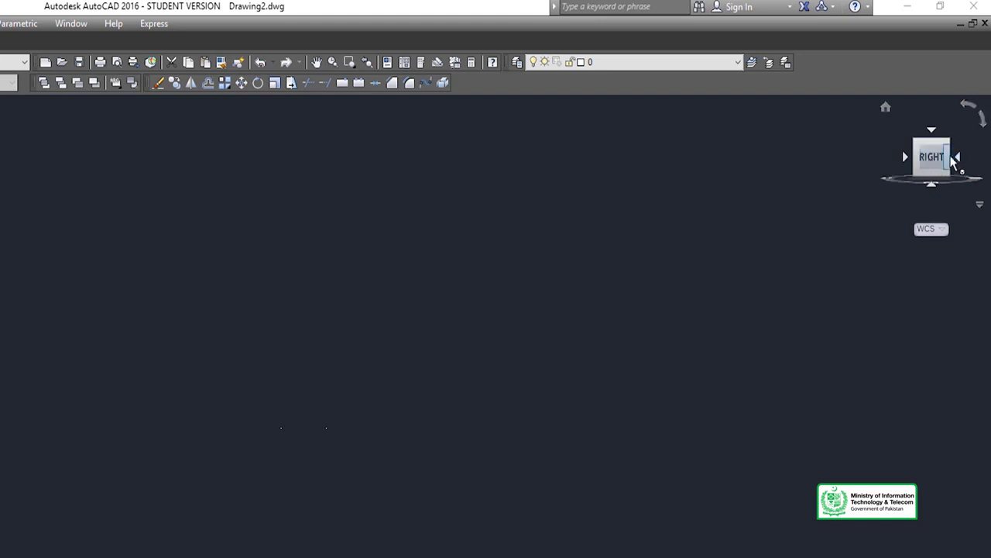
click(959, 158)
click(959, 159)
click(934, 136)
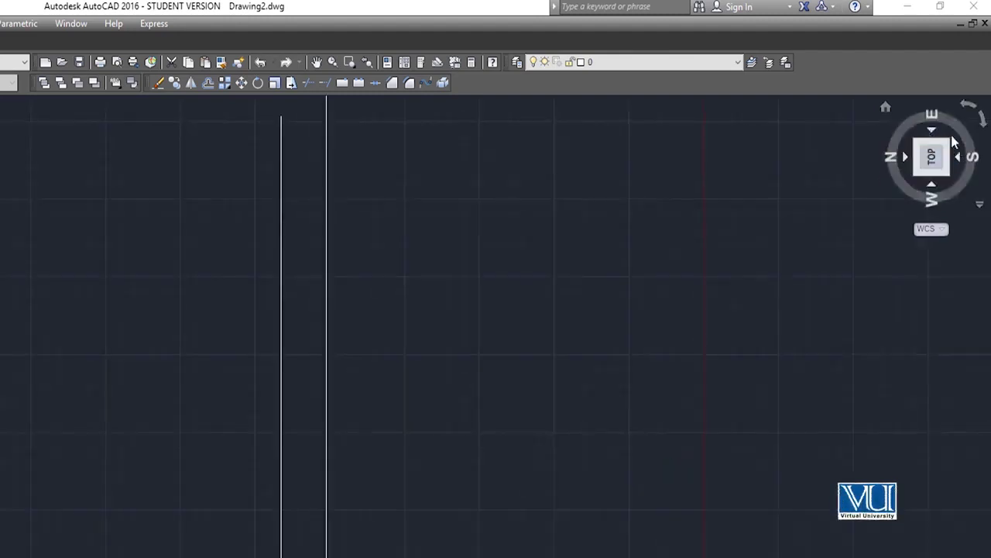
click(984, 121)
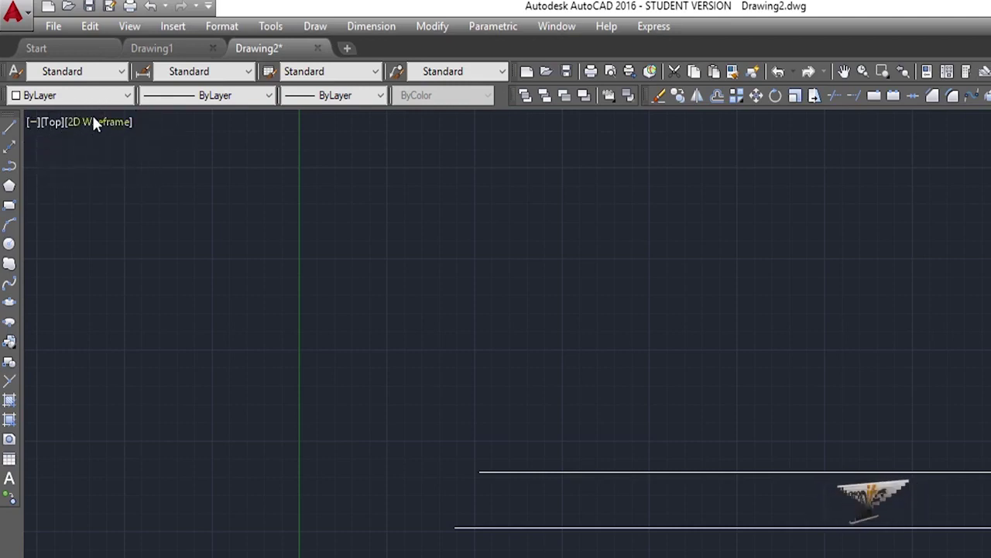
Switch the viewport to the preset Bottom view and on to the Left view.
click(52, 124)
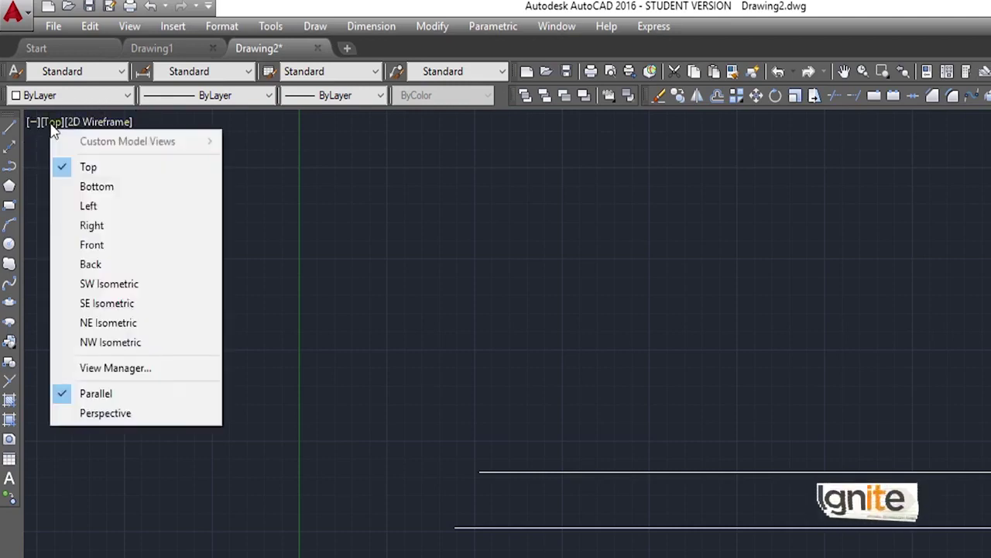
click(96, 189)
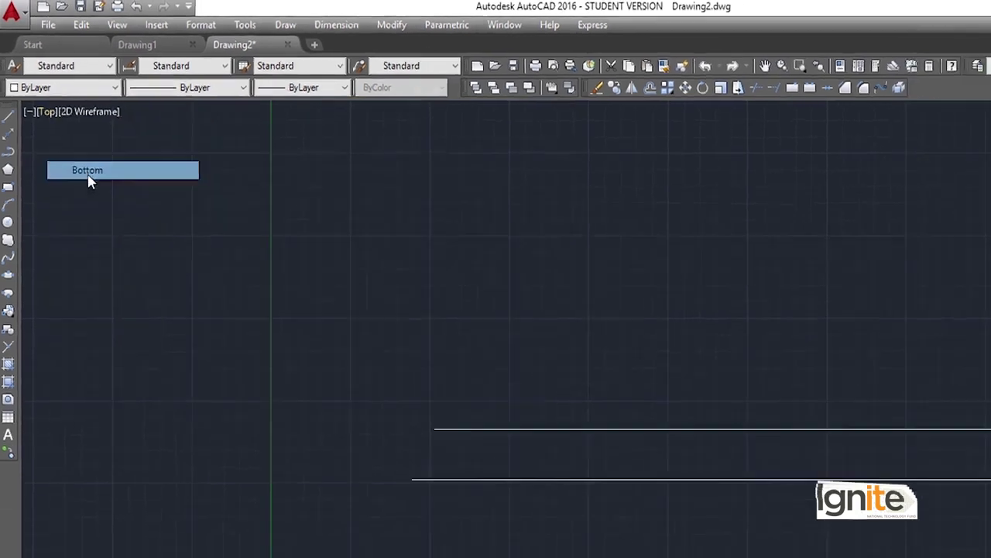
click(56, 122)
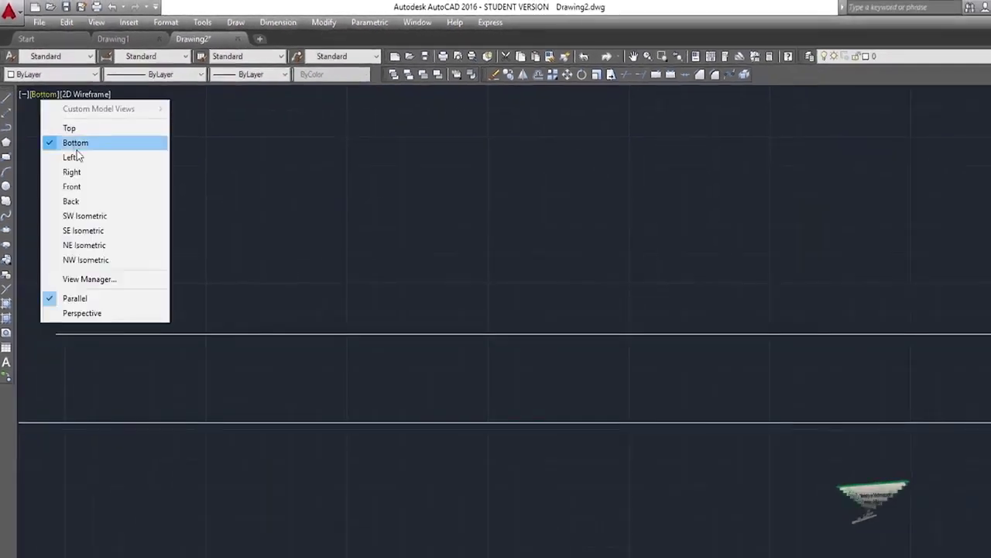
click(78, 157)
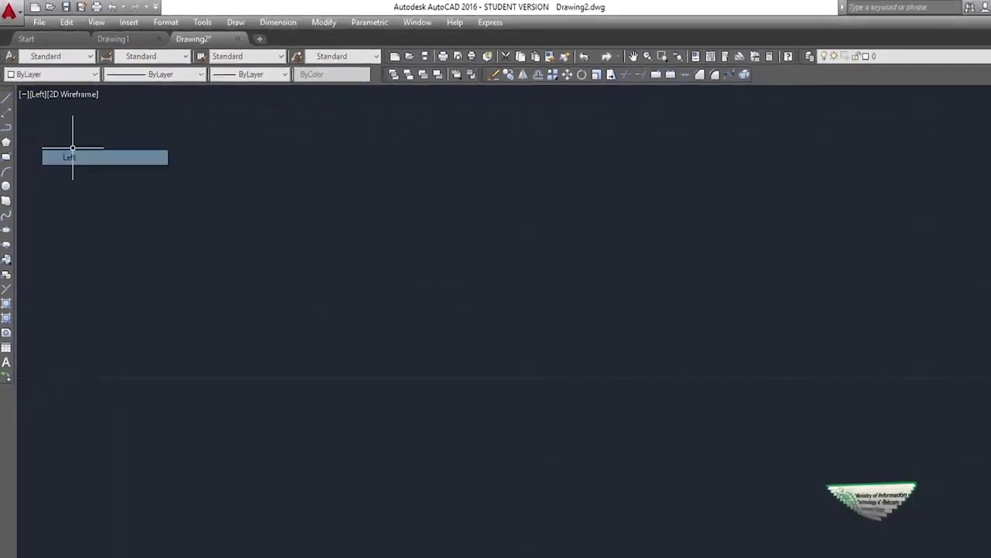
Switch the viewport to the preset Right view and back to the Top view.
click(37, 94)
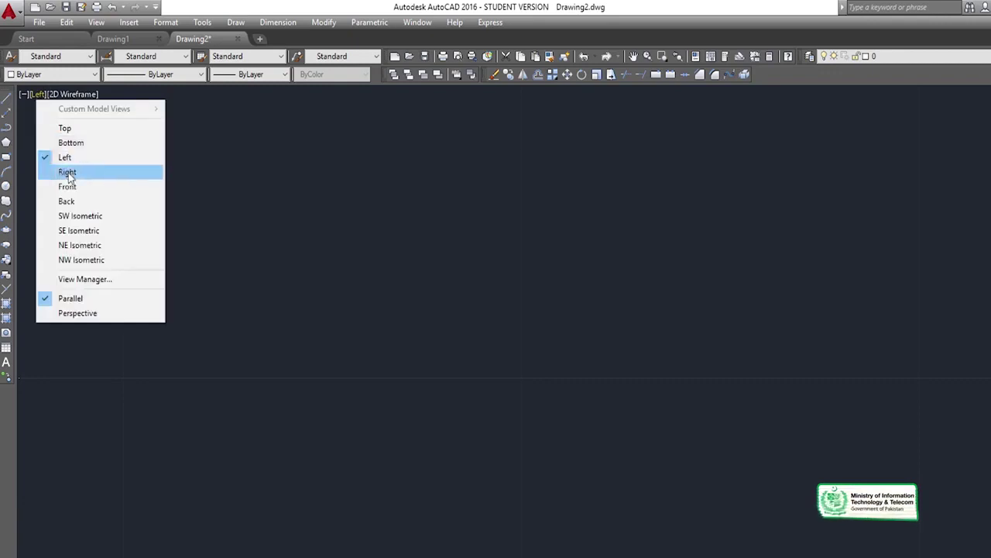
click(67, 172)
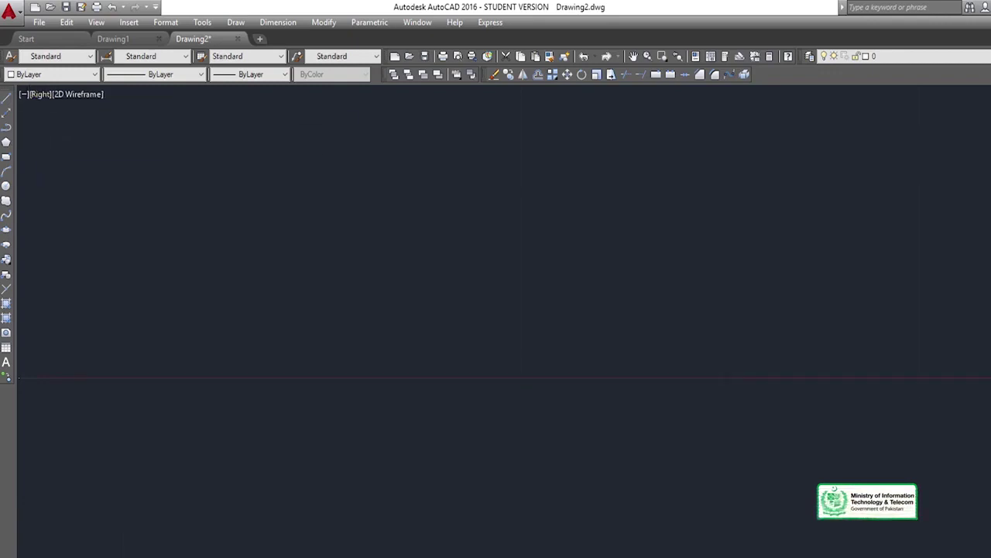
click(39, 97)
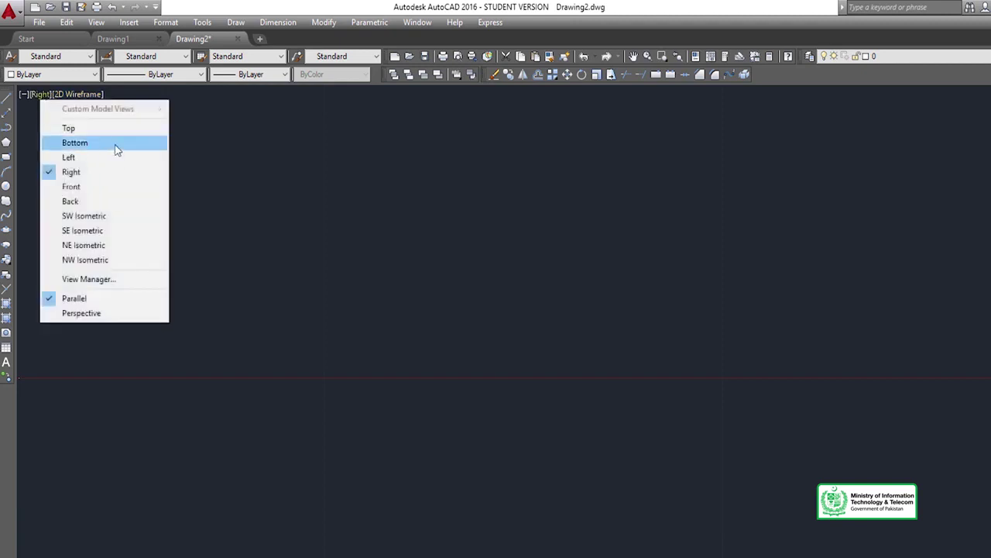
click(90, 128)
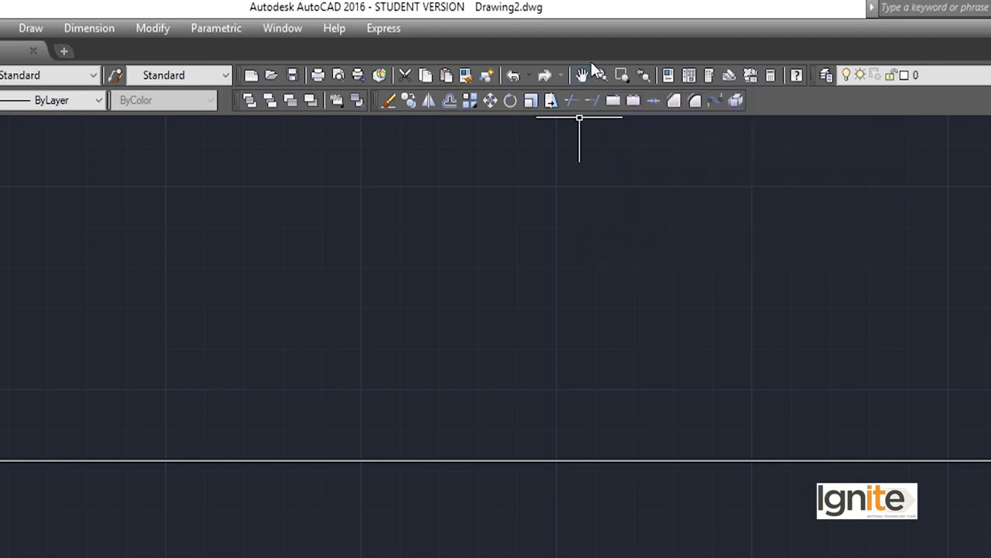
Pan the drawing in several directions around the two horizontal lines with the Pan tool, and exit the tool.
click(581, 75)
mouse_move(412, 553)
mouse_down()
mouse_move(421, 396)
mouse_move(432, 401)
mouse_up()
mouse_move(426, 467)
middle_down()
mouse_move(425, 524)
mouse_move(327, 522)
mouse_move(589, 557)
mouse_move(394, 556)
mouse_move(609, 228)
mouse_move(529, 461)
mouse_move(535, 557)
mouse_move(551, 430)
middle_up()
mouse_move(426, 390)
middle_down()
mouse_move(525, 369)
mouse_move(330, 538)
mouse_move(531, 536)
mouse_move(549, 511)
mouse_move(432, 518)
middle_up()
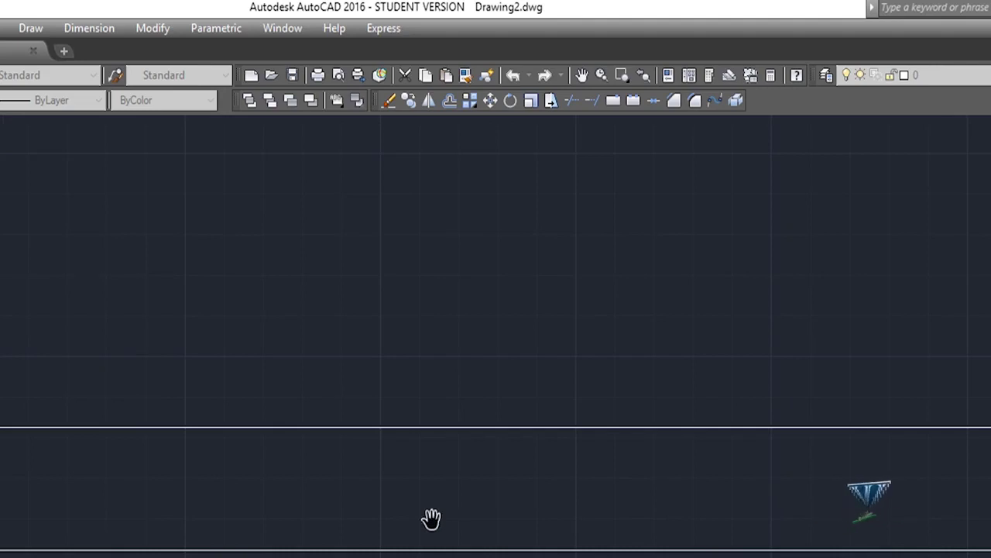
mouse_move(509, 514)
middle_down()
mouse_move(424, 522)
mouse_move(566, 504)
mouse_move(531, 553)
mouse_move(494, 542)
mouse_move(489, 343)
mouse_move(462, 527)
mouse_move(525, 447)
mouse_move(529, 529)
mouse_move(685, 511)
middle_up()
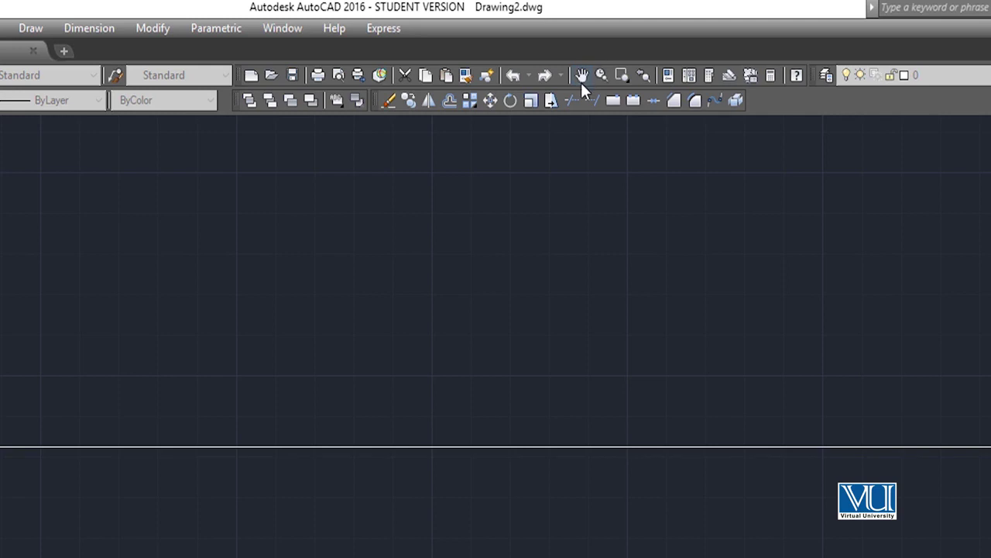
mouse_move(482, 455)
middle_down()
mouse_move(470, 478)
mouse_move(597, 446)
middle_up()
mouse_move(462, 456)
middle_down()
mouse_move(439, 487)
mouse_move(400, 500)
mouse_move(476, 483)
middle_up()
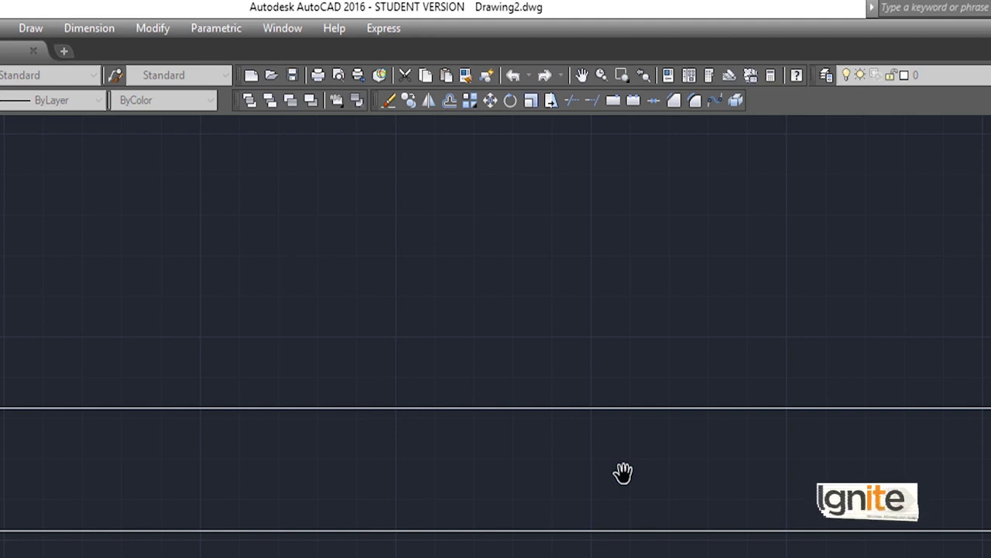
key(Escape)
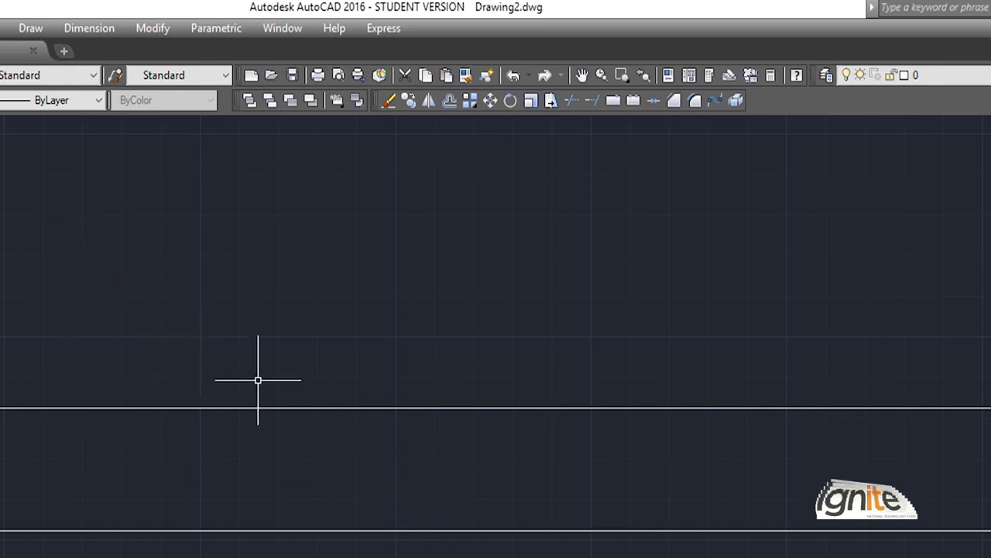
Zoom in and out repeatedly on the two horizontal lines, finishing with the upper line's starting end in view.
scroll(86, 347, up, 4)
scroll(85, 346, down, 5)
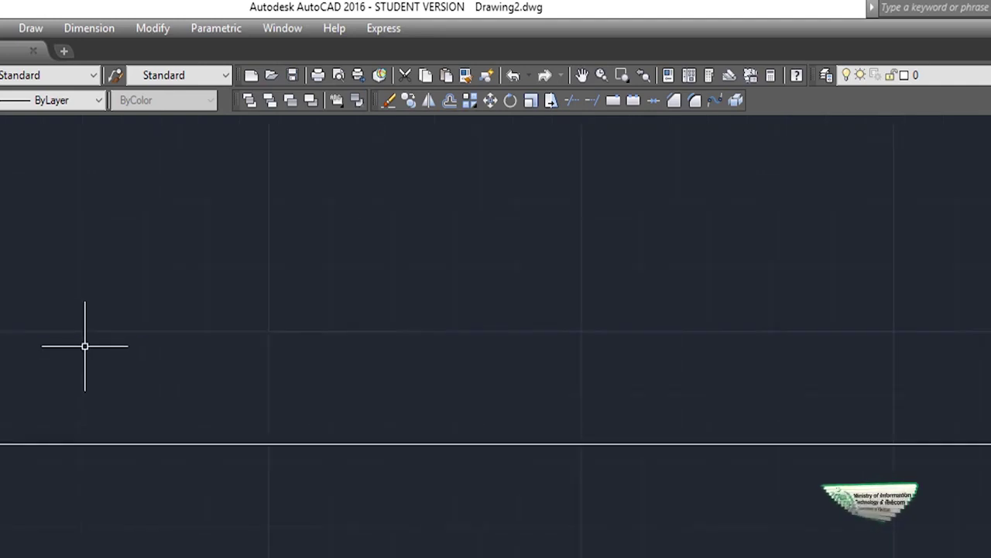
scroll(85, 346, up, 2)
scroll(85, 346, down, 2)
scroll(86, 347, up, 4)
scroll(85, 346, down, 2)
scroll(85, 346, down, 2)
scroll(86, 346, up, 2)
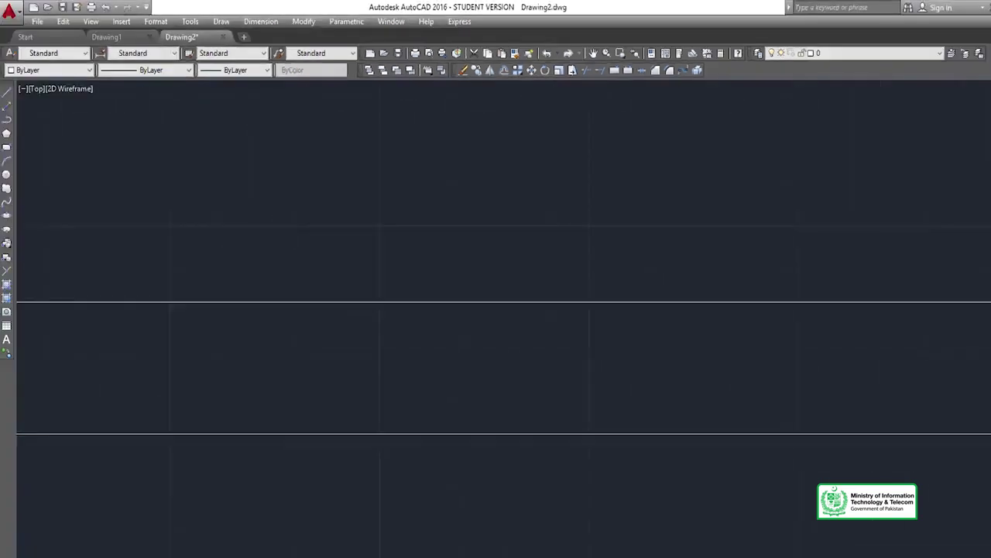
scroll(259, 235, up, 2)
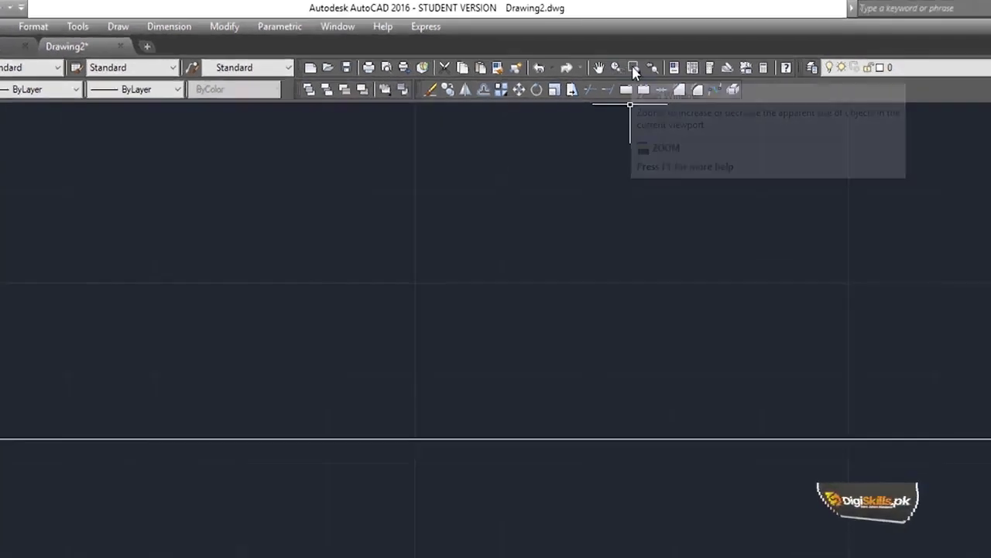
scroll(365, 477, down, 2)
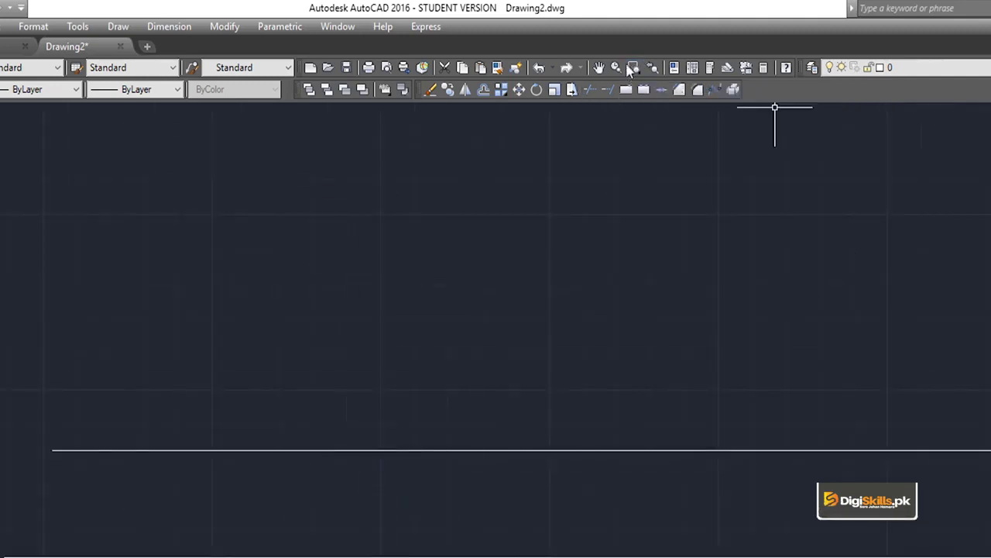
Enlarge the view of the upper line with realtime zoom, and zoom back out slightly.
click(615, 68)
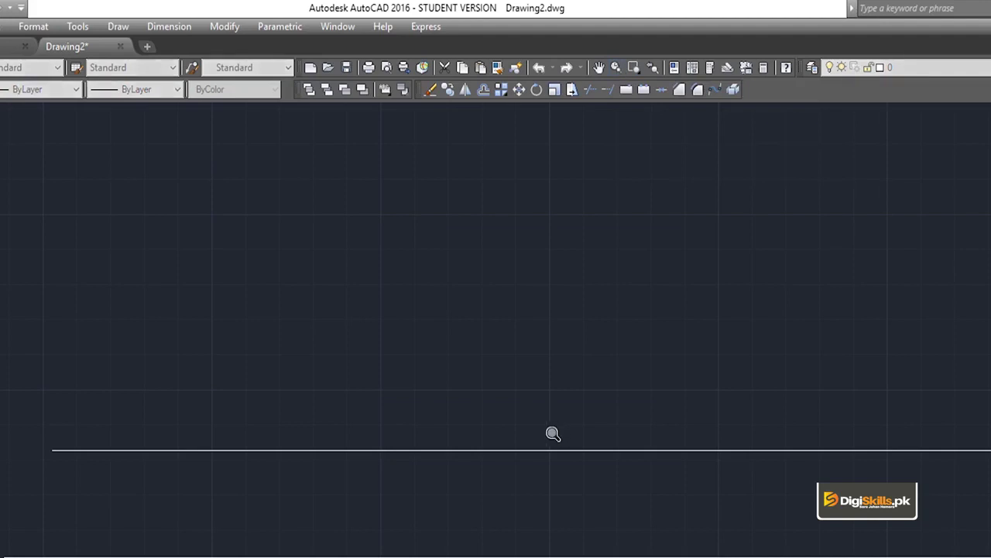
drag(549, 446, 567, 325)
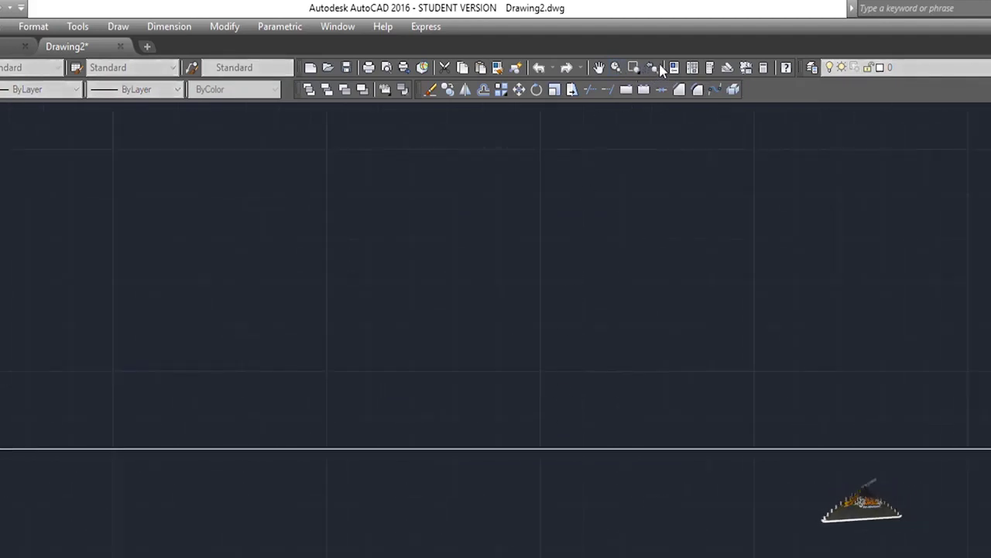
scroll(553, 383, down, 1)
Use Zoom Window to frame a short section of the upper line.
text(rec)
key(Return)
click(601, 344)
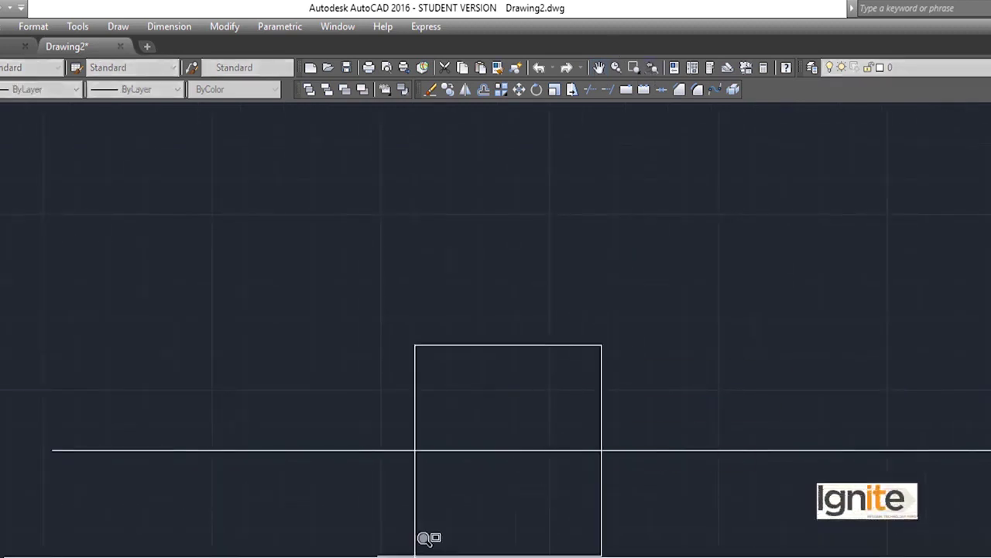
key(Escape)
scroll(542, 465, up, 2)
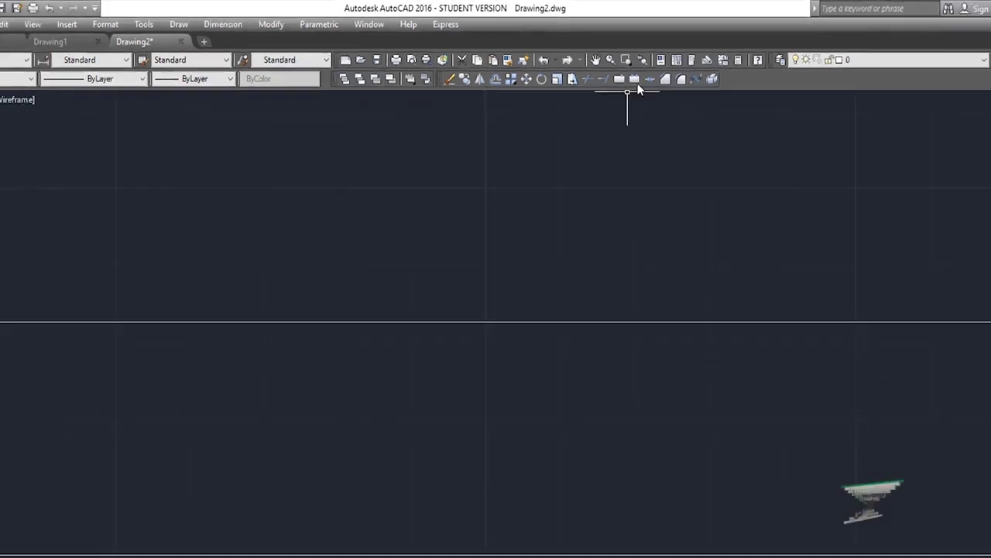
Zoom to another window enclosing part of the upper line, and step back through two earlier views with Zoom Previous.
click(626, 60)
click(679, 167)
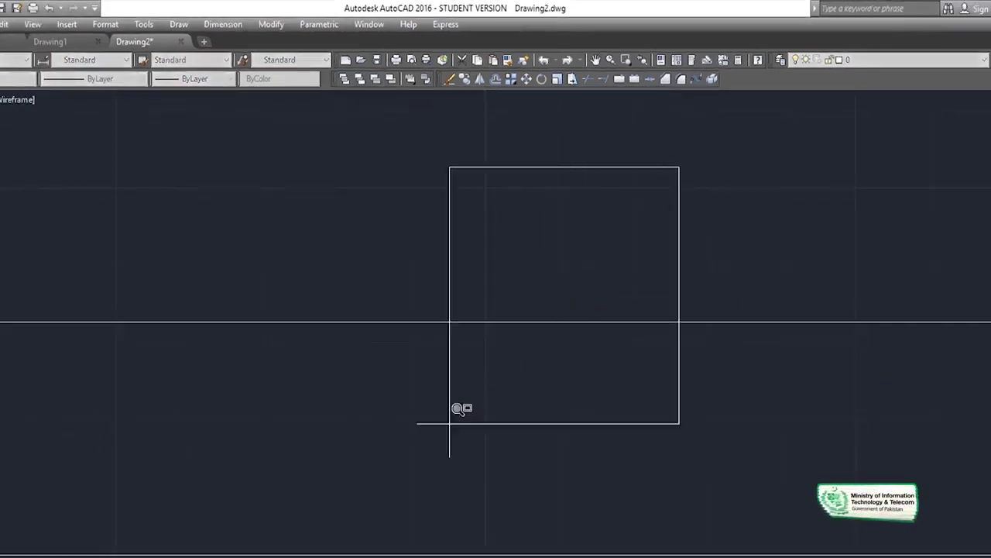
click(288, 493)
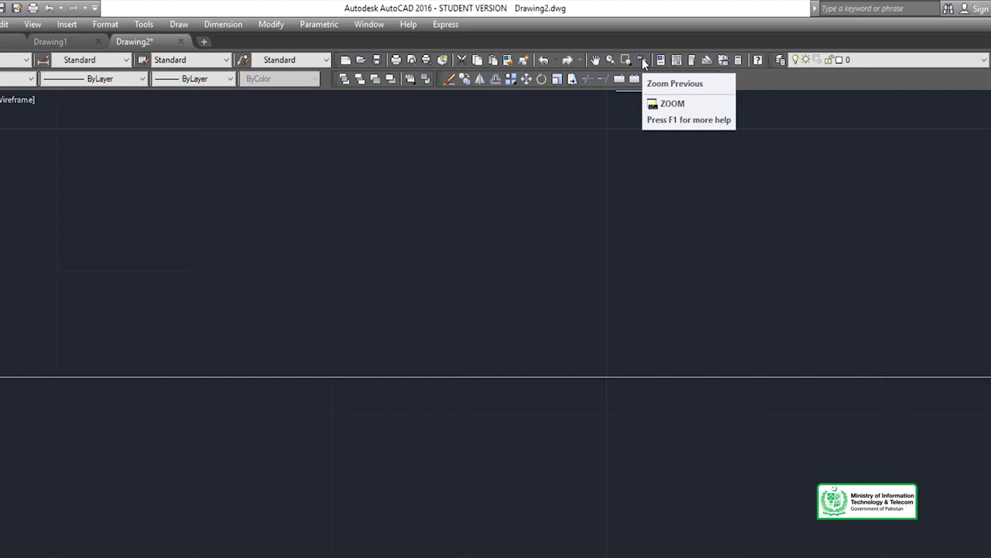
click(643, 61)
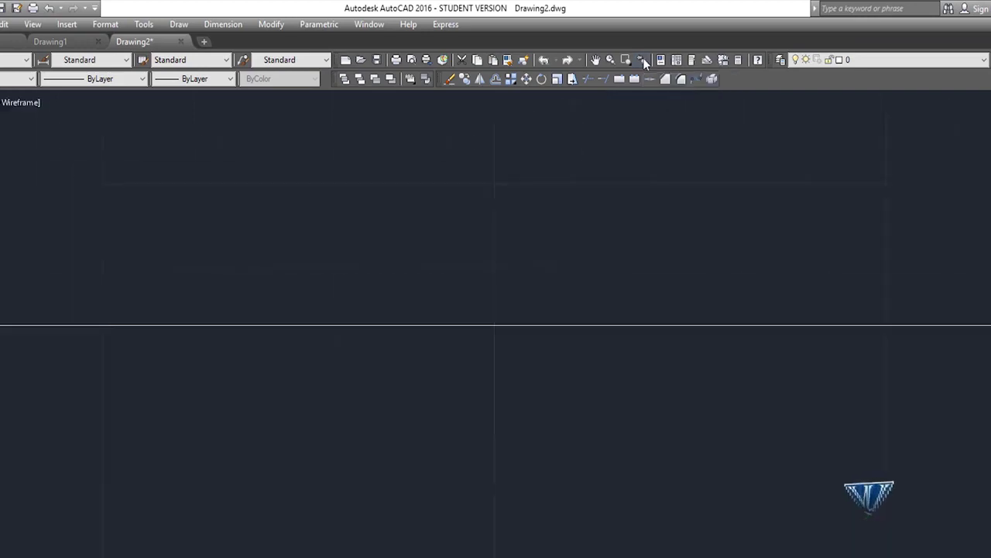
click(643, 62)
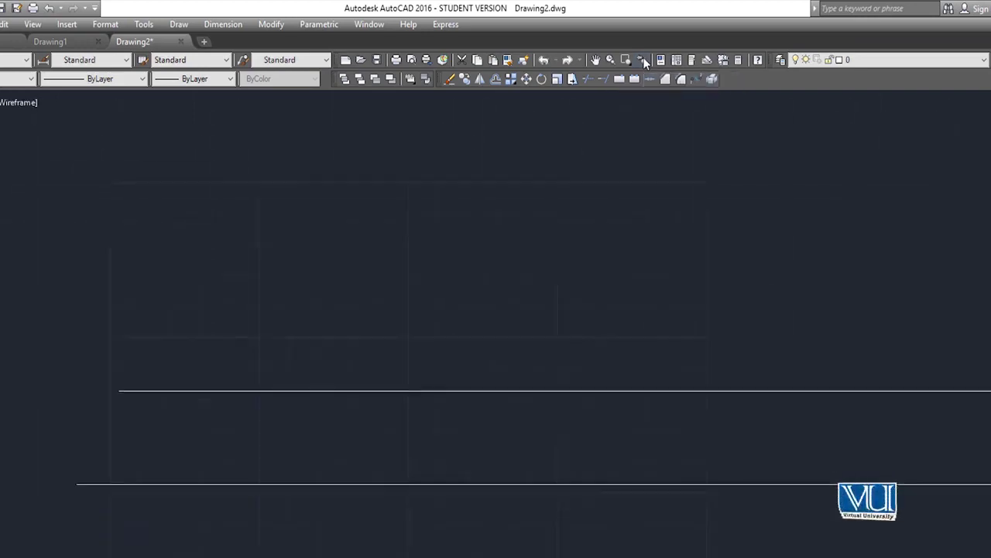